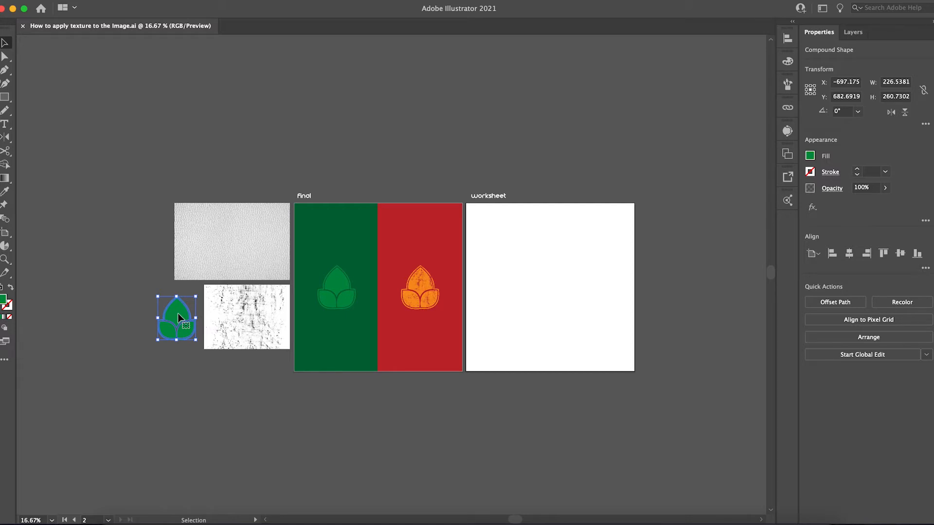
{"action": "left_click", "coordinate": [146, 377]}
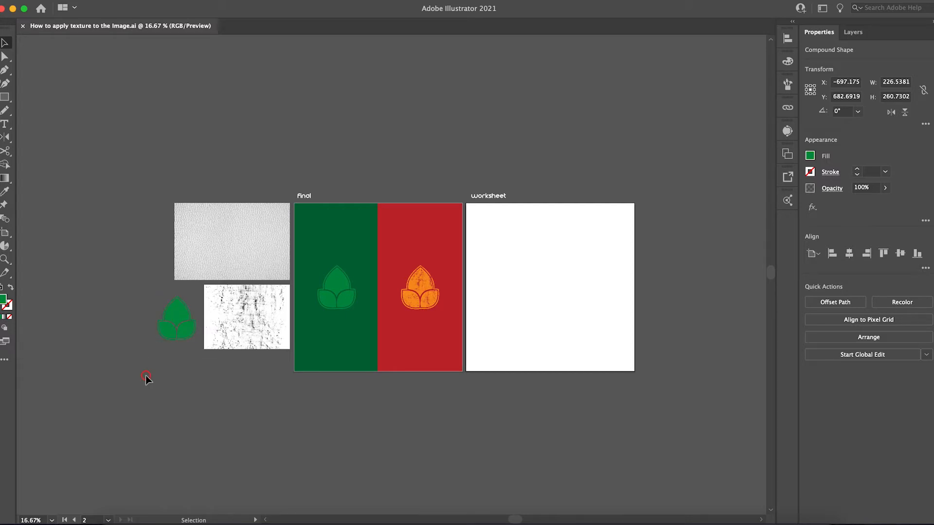
{"action": "left_click", "coordinate": [172, 311]}
{"action": "left_click", "coordinate": [213, 231]}
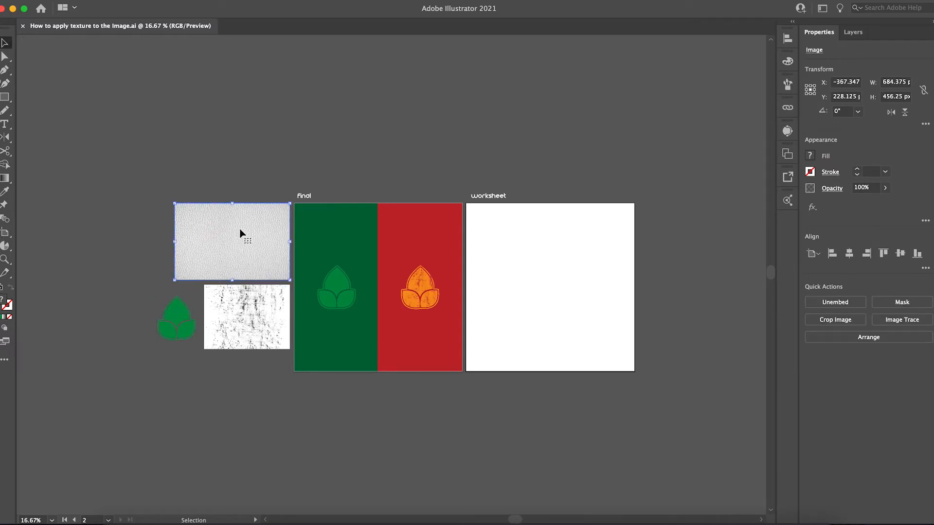
{"action": "key", "text": "super+equal"}
{"action": "key", "text": "super+equal"}
{"action": "key", "text": "super+equal"}
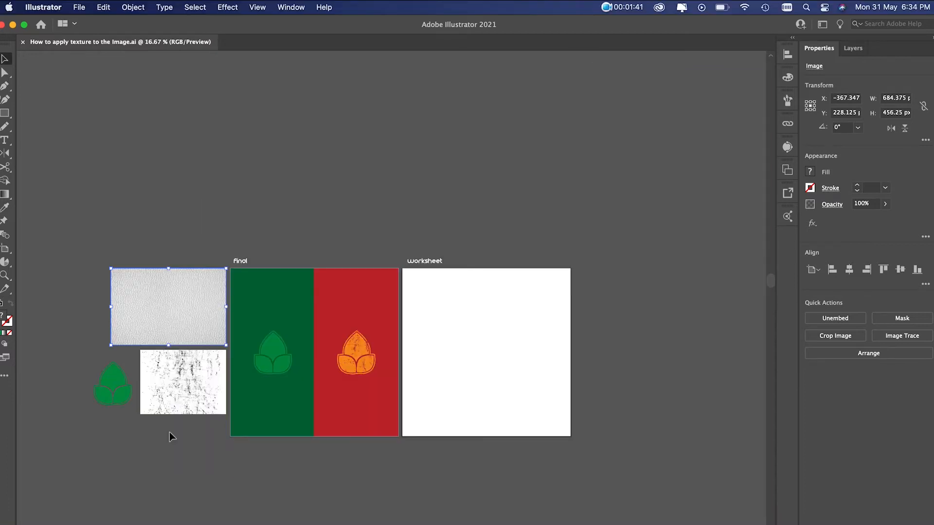
Step: Place a copy of the plain green leaf logo on the worksheet artboard
{"action": "left_click", "coordinate": [480, 366]}
{"action": "left_click", "coordinate": [110, 383]}
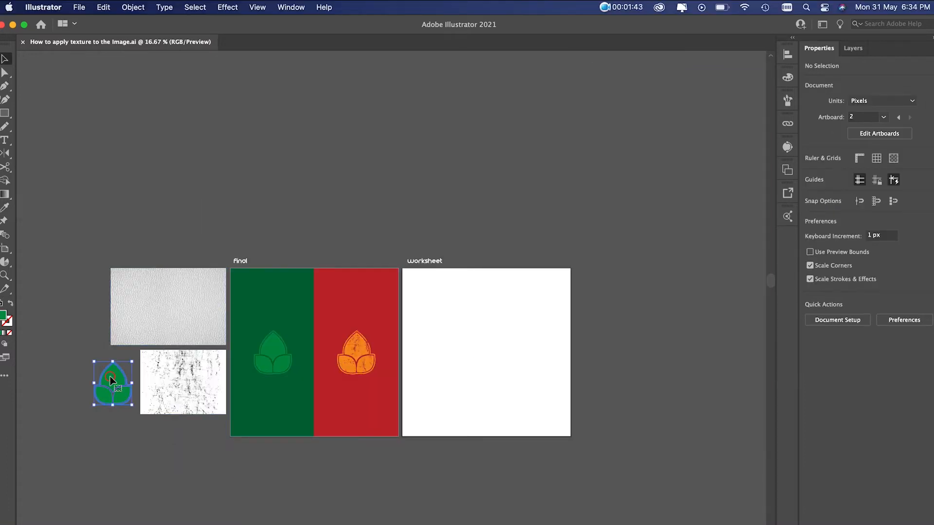
{"action": "left_click", "coordinate": [503, 352]}
{"action": "key", "text": "super+z"}
{"action": "left_click_drag", "start_coordinate": [114, 374], "coordinate": [483, 342]}
Step: Enlarge the green logo copy to about one and a half times its size and centre it on the worksheet
{"action": "key", "text": "super+equal"}
{"action": "key", "text": "super+equal"}
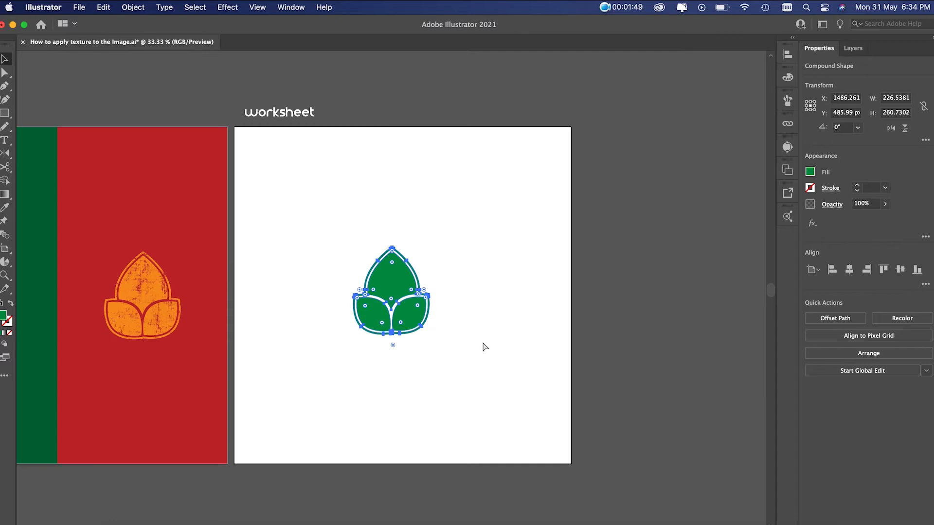
{"action": "left_click_drag", "start_coordinate": [430, 247], "coordinate": [454, 226]}
{"action": "mouse_move", "coordinate": [409, 269]}
{"action": "left_mouse_down"}
{"action": "mouse_move", "coordinate": [439, 273]}
{"action": "mouse_move", "coordinate": [419, 274]}
{"action": "left_mouse_up"}
{"action": "left_click", "coordinate": [528, 200]}
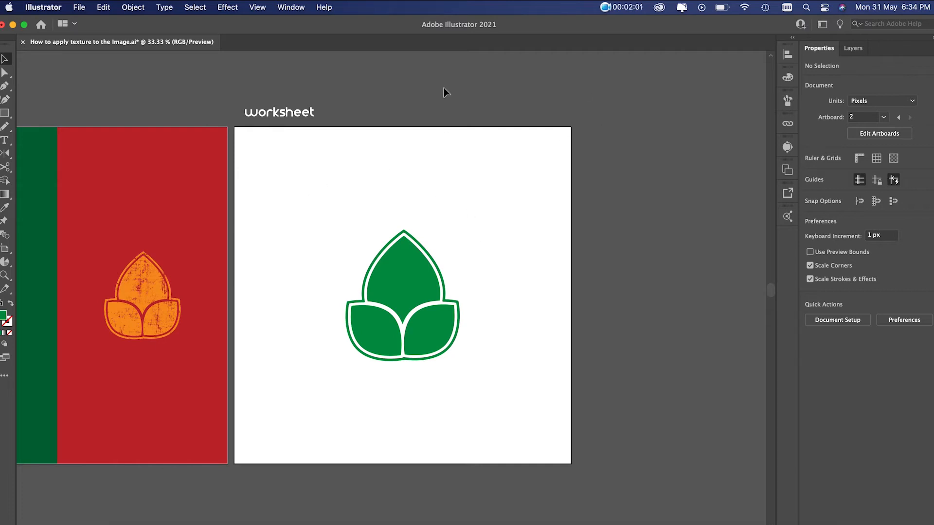
Step: Show the Transparency settings and place them beside the worksheet artboard
{"action": "left_click", "coordinate": [286, 8]}
{"action": "scroll", "coordinate": [372, 365], "scroll_direction": "down", "scroll_amount": 5}
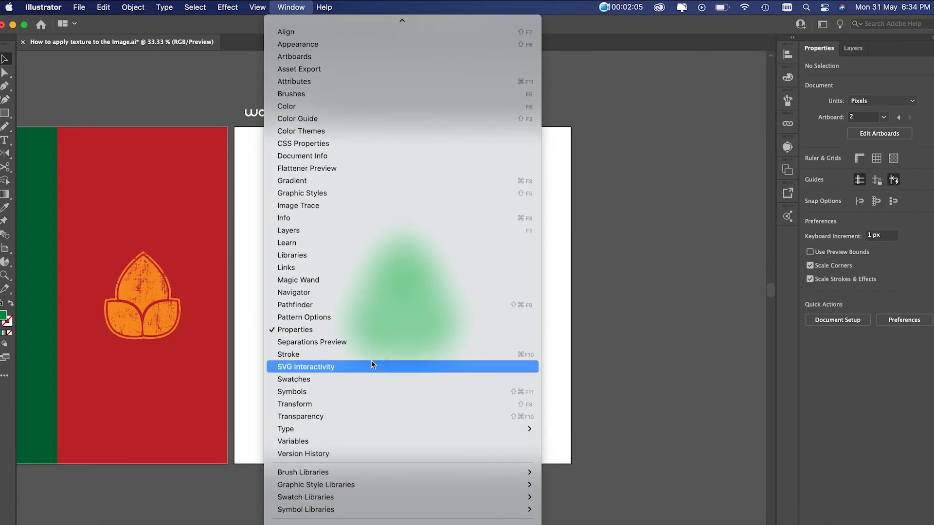
{"action": "left_click", "coordinate": [316, 417]}
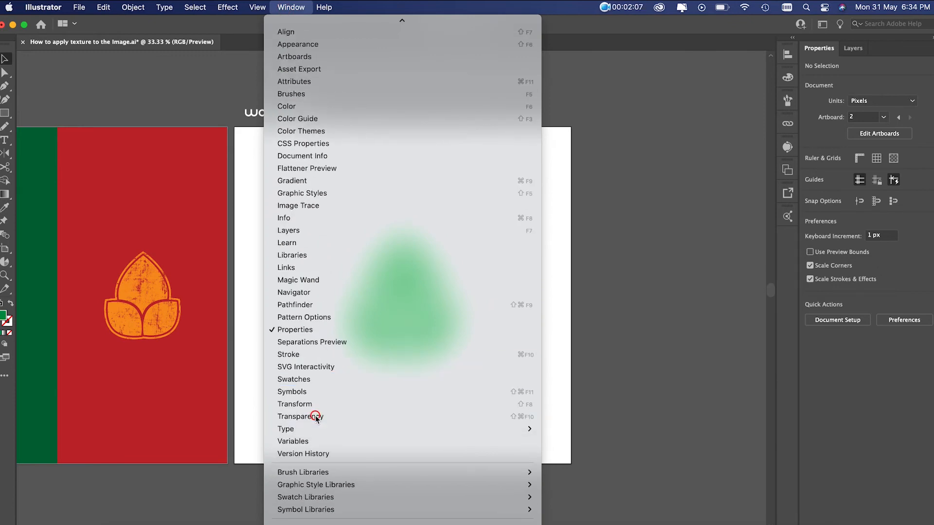
{"action": "left_click_drag", "start_coordinate": [734, 121], "coordinate": [675, 104]}
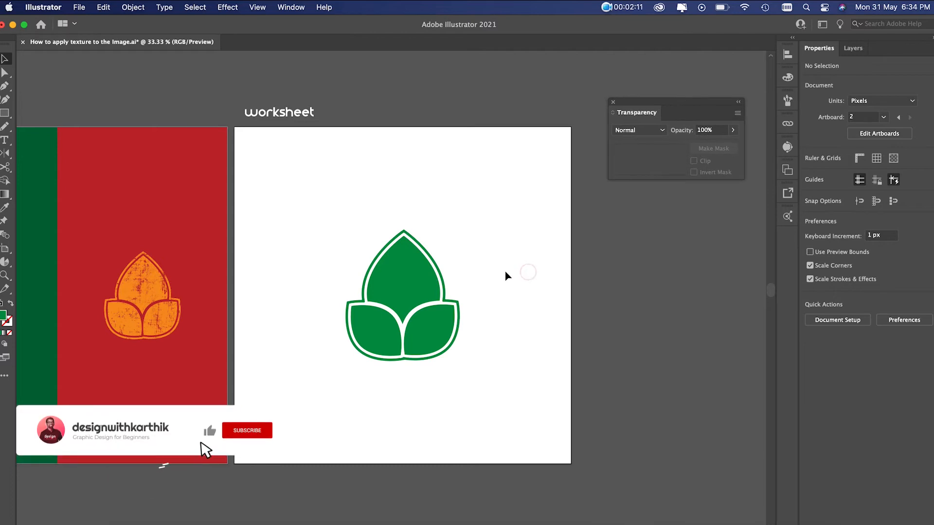
Step: Put a copy of the grey leather texture image on the worksheet so that it covers the whole green logo
{"action": "left_click_drag", "start_coordinate": [468, 206], "coordinate": [347, 386]}
{"action": "left_click", "coordinate": [334, 402]}
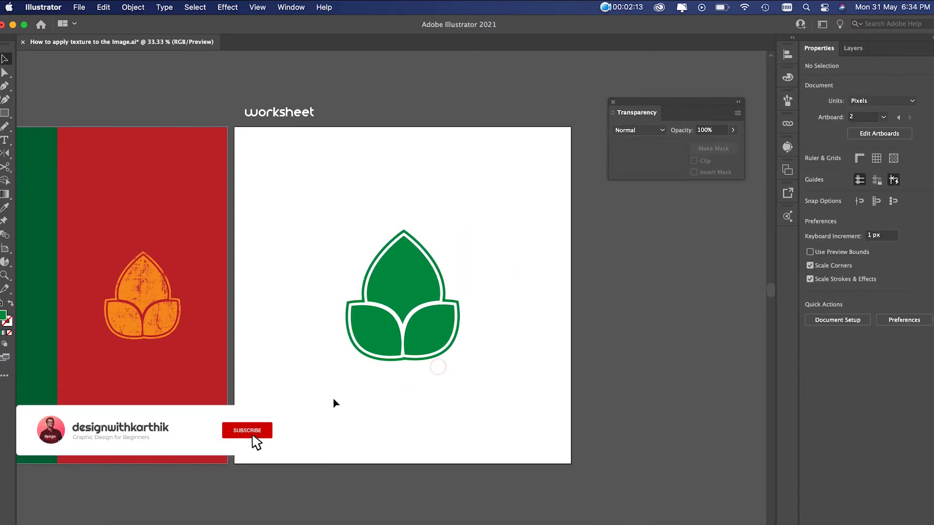
{"action": "scroll", "coordinate": [362, 335], "scroll_direction": "left", "scroll_amount": 10}
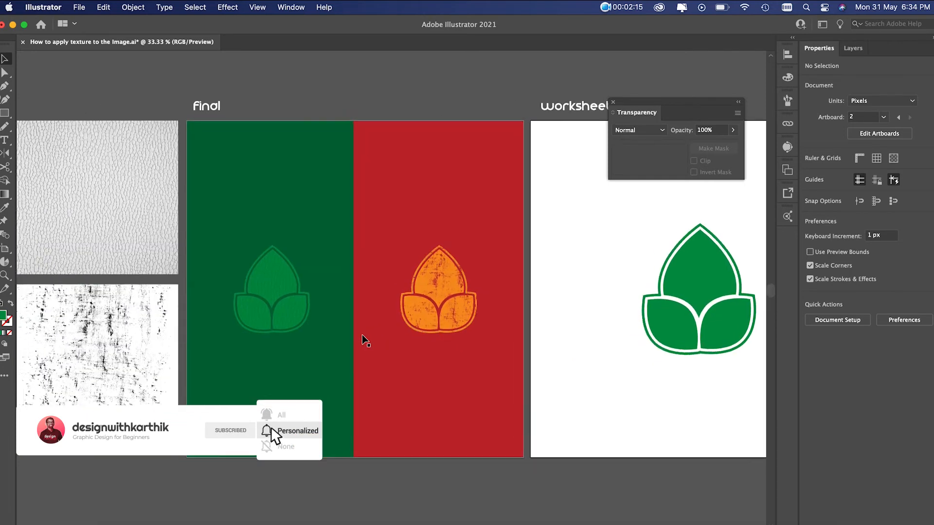
{"action": "left_click", "coordinate": [238, 229]}
{"action": "scroll", "coordinate": [239, 234], "scroll_direction": "right", "scroll_amount": 10}
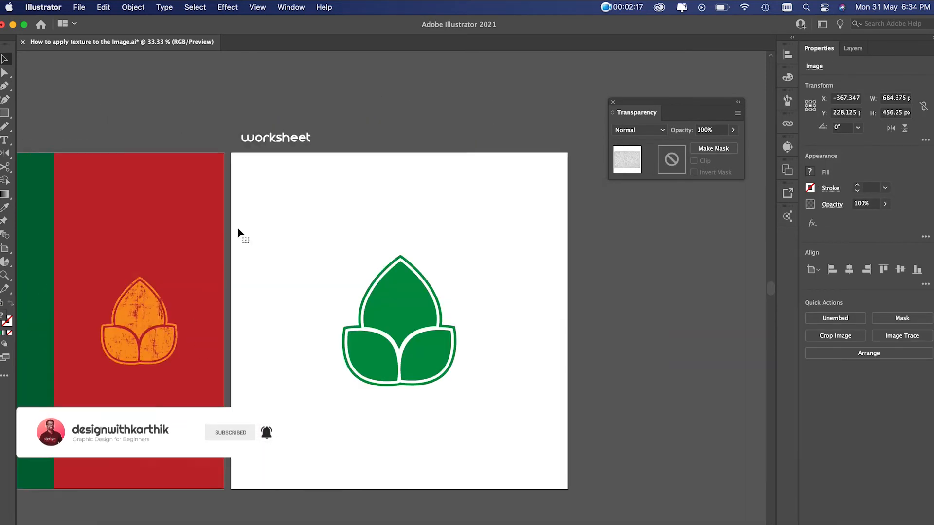
{"action": "key", "text": "super+v"}
{"action": "left_click_drag", "start_coordinate": [440, 263], "coordinate": [423, 298]}
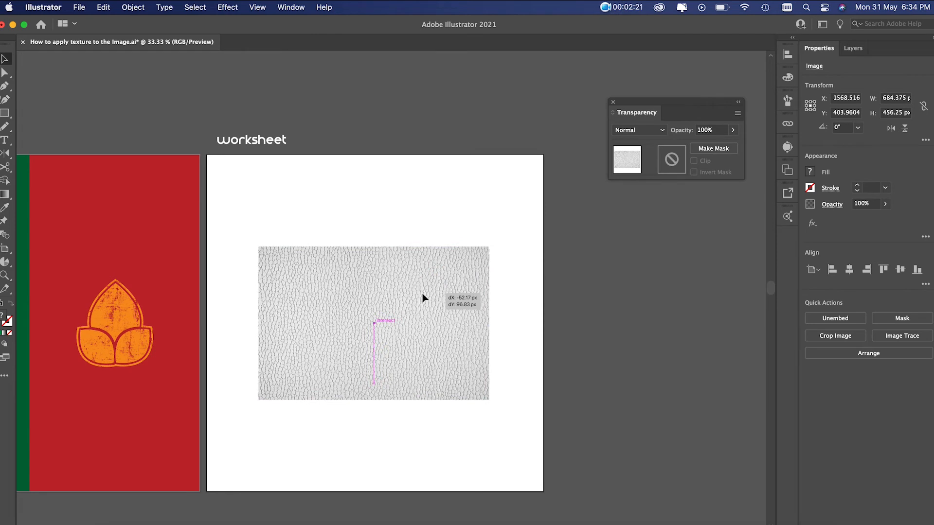
{"action": "left_click_drag", "start_coordinate": [422, 294], "coordinate": [427, 296]}
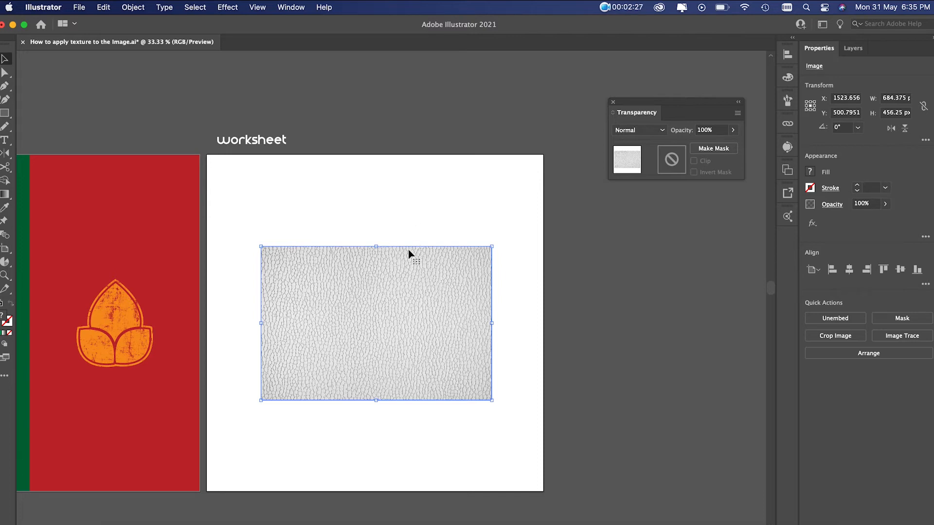
{"action": "mouse_move", "coordinate": [402, 273]}
{"action": "left_mouse_down"}
{"action": "mouse_move", "coordinate": [402, 313]}
{"action": "mouse_move", "coordinate": [401, 276]}
{"action": "mouse_move", "coordinate": [396, 287]}
{"action": "mouse_move", "coordinate": [405, 267]}
{"action": "left_mouse_up"}
Step: Make an opacity mask from the leather texture and the green logo beneath it
{"action": "left_click", "coordinate": [487, 204]}
{"action": "left_click_drag", "start_coordinate": [504, 214], "coordinate": [285, 386]}
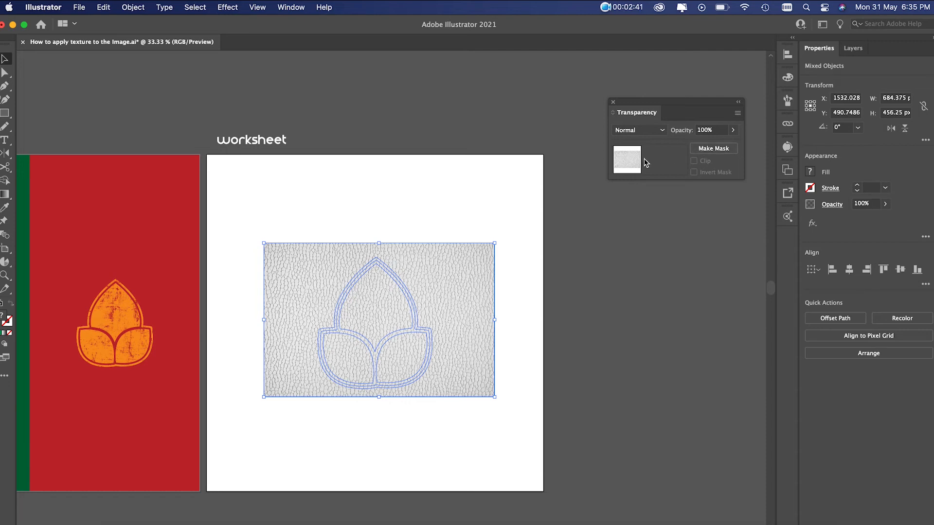
{"action": "left_click", "coordinate": [719, 151]}
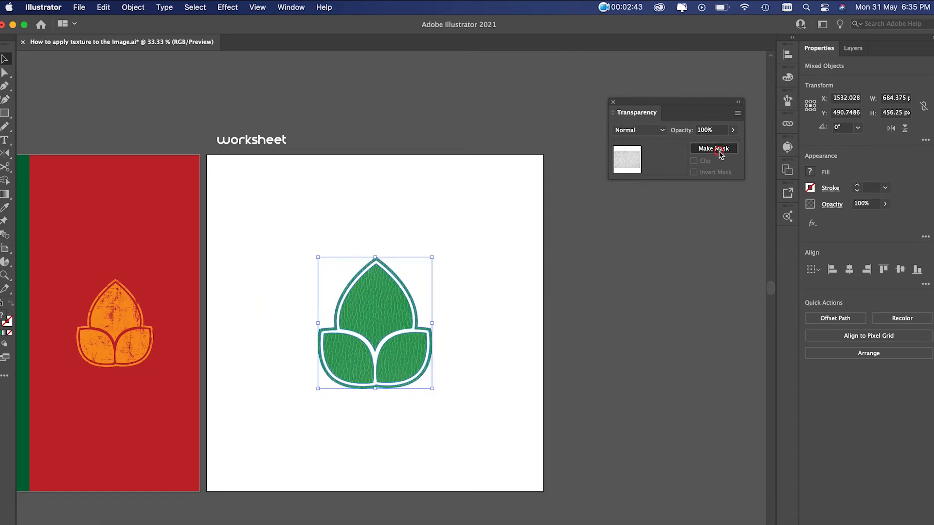
{"action": "left_click", "coordinate": [451, 255]}
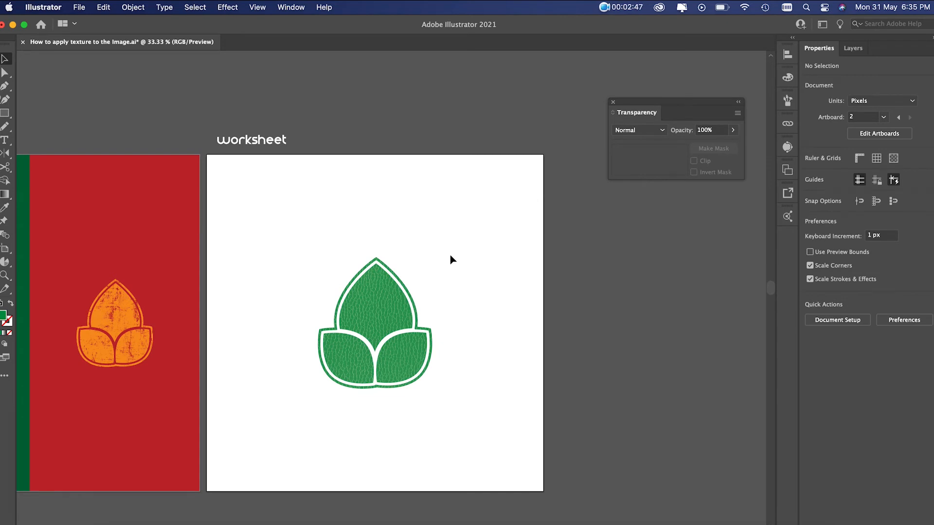
{"action": "left_click", "coordinate": [361, 295]}
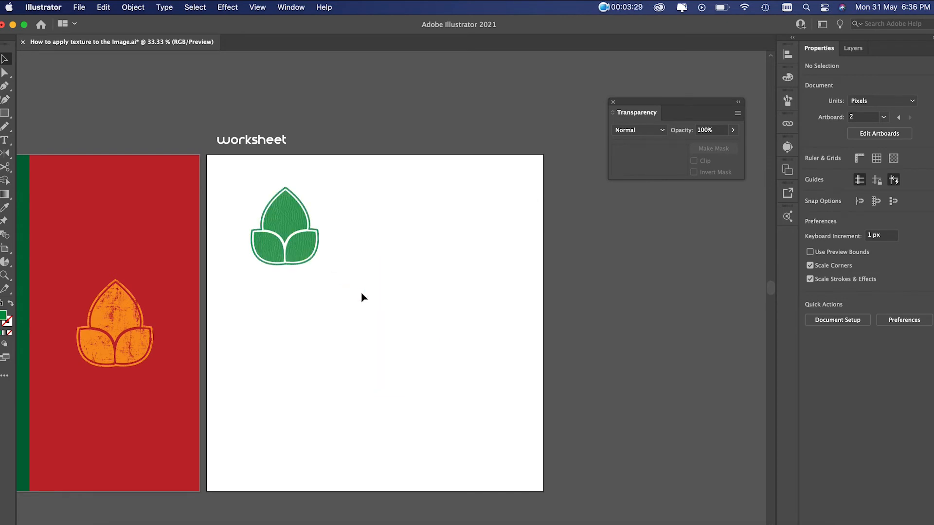
Step: Copy the plain green logo and the black-and-white grunge texture together to the lower part of the worksheet
{"action": "scroll", "coordinate": [336, 329], "scroll_direction": "left", "scroll_amount": 10}
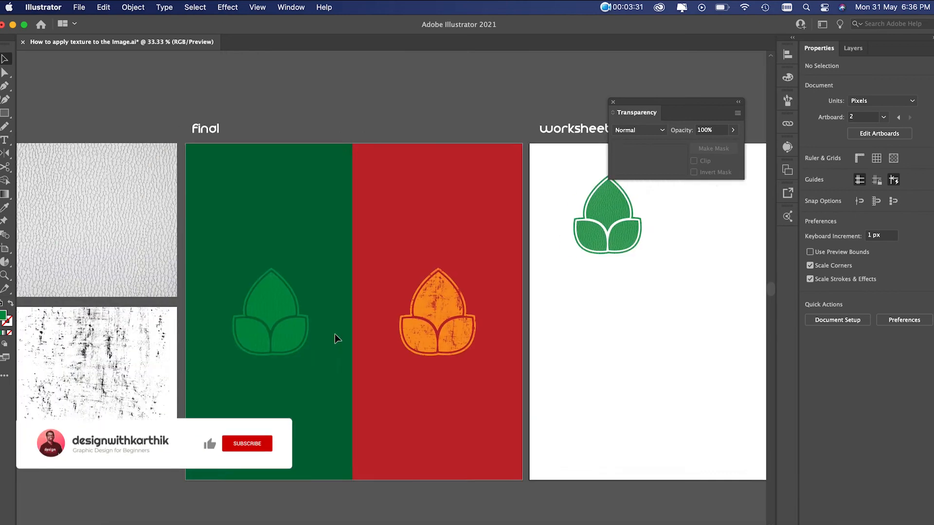
{"action": "left_click", "coordinate": [128, 355]}
{"action": "left_click", "coordinate": [240, 354], "text": "shift"}
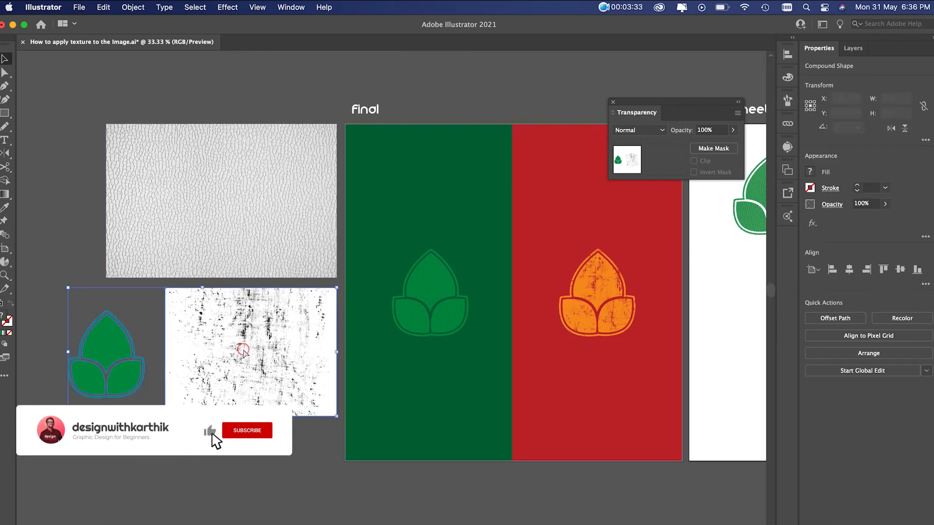
{"action": "scroll", "coordinate": [241, 354], "scroll_direction": "right", "scroll_amount": 10}
{"action": "scroll", "coordinate": [244, 350], "scroll_direction": "right", "scroll_amount": 5}
{"action": "left_click", "coordinate": [373, 375]}
{"action": "key", "text": "super+v"}
{"action": "left_click_drag", "start_coordinate": [406, 309], "coordinate": [534, 423]}
Step: Move the grunge texture copy over the plain green logo on the worksheet and bring it to the front
{"action": "left_click", "coordinate": [477, 308]}
{"action": "left_click", "coordinate": [417, 384]}
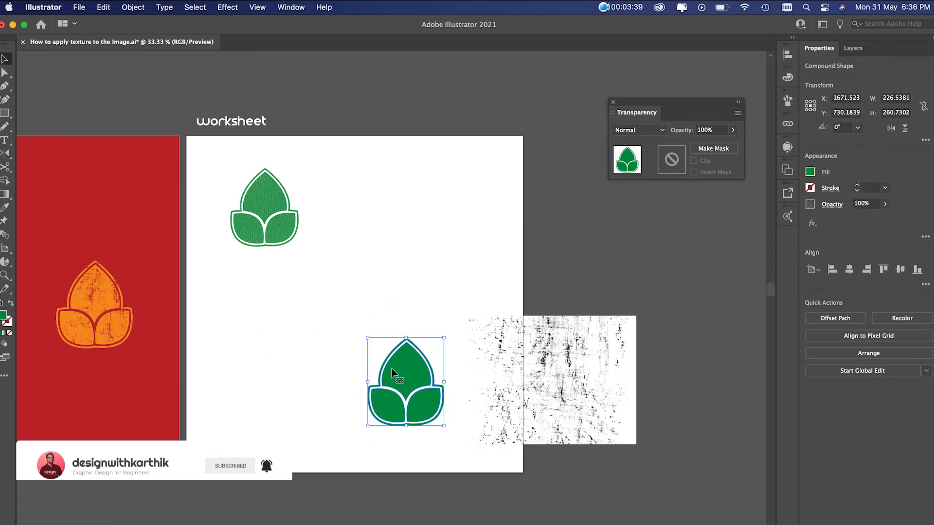
{"action": "left_click", "coordinate": [396, 375]}
{"action": "left_click_drag", "start_coordinate": [594, 365], "coordinate": [474, 365]}
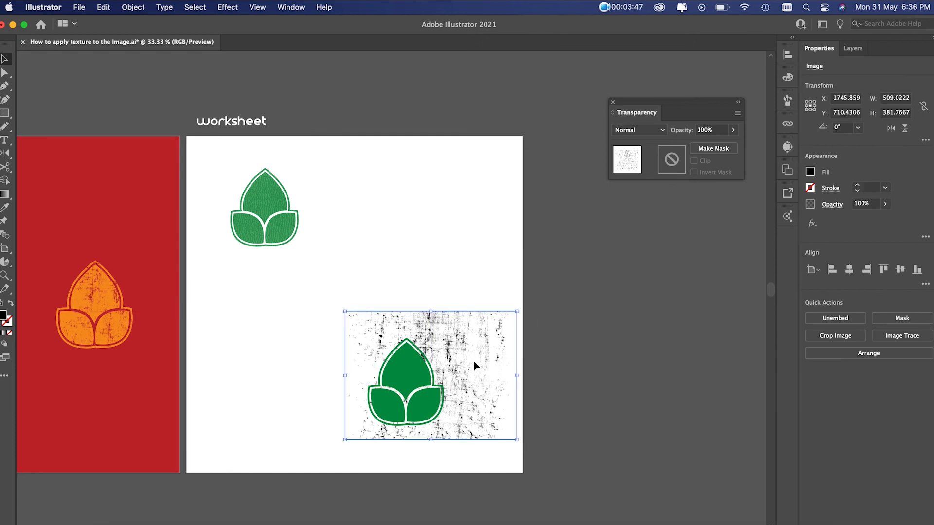
{"action": "right_click", "coordinate": [474, 363]}
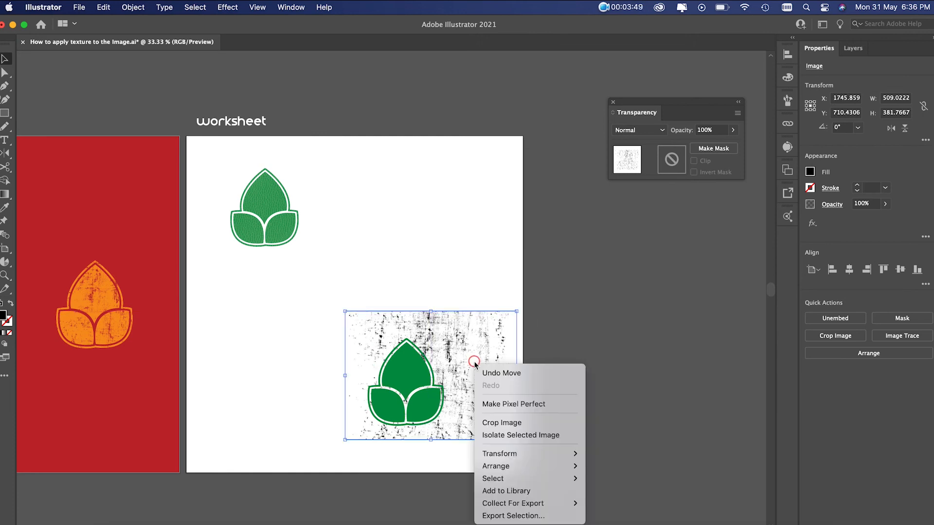
{"action": "mouse_move", "coordinate": [524, 456]}
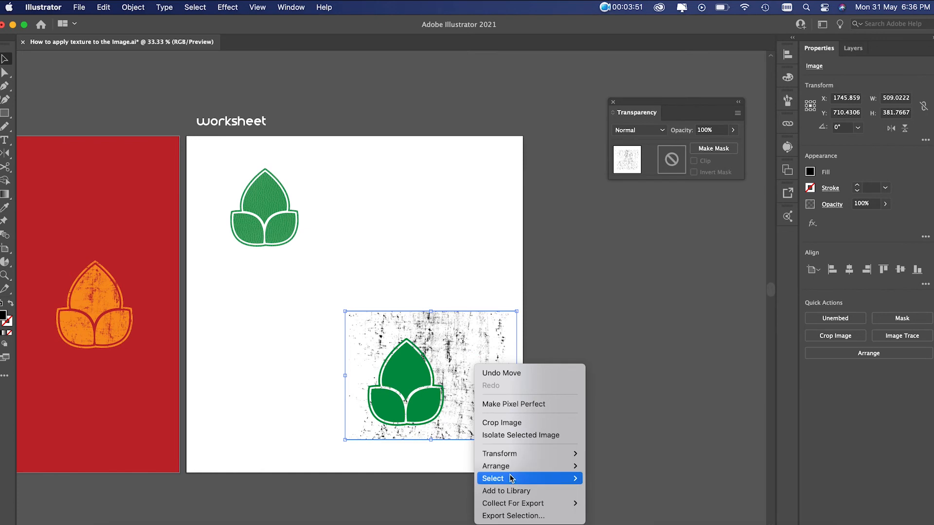
{"action": "left_click", "coordinate": [644, 469]}
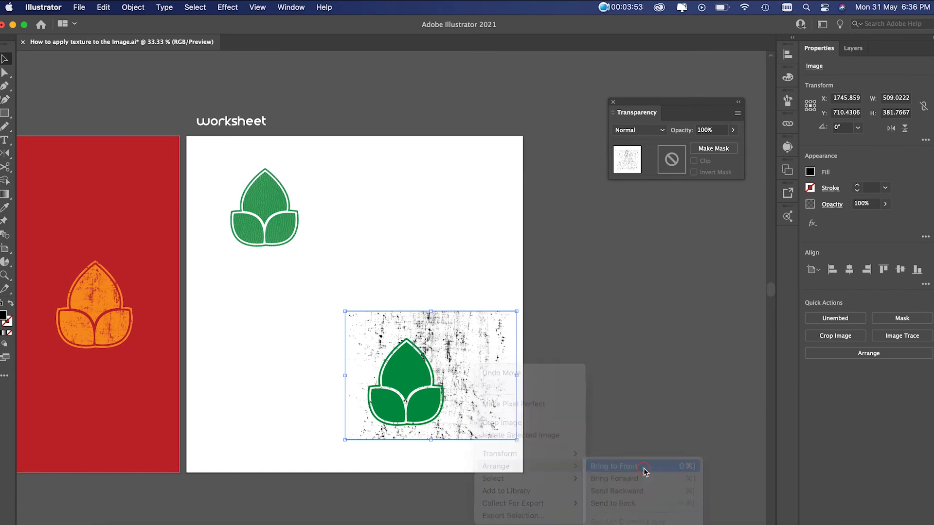
Step: Nudge the grunge texture 50 px to the left over the logo
{"action": "left_click", "coordinate": [542, 323]}
{"action": "left_click", "coordinate": [503, 347]}
{"action": "key", "text": "shift+Left"}
{"action": "key", "text": "shift+Left"}
{"action": "key", "text": "shift+Left"}
{"action": "key", "text": "shift+Left"}
{"action": "key", "text": "shift+Left"}
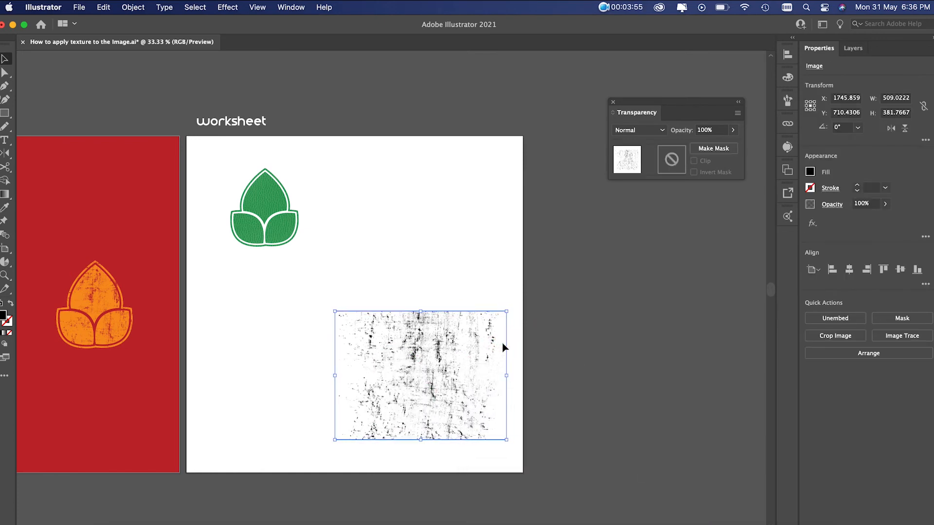
{"action": "left_click", "coordinate": [465, 287]}
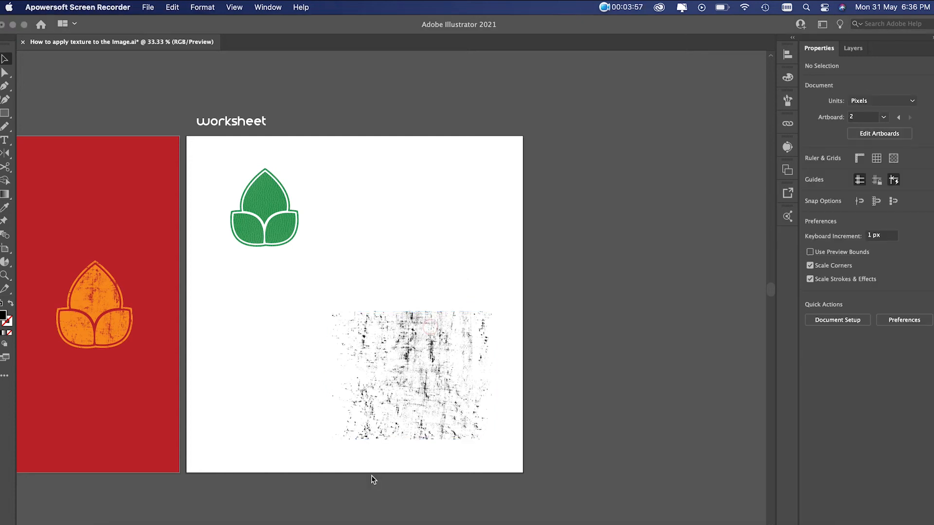
Step: Make an opacity mask from the grunge texture and the green logo beneath it
{"action": "left_click_drag", "start_coordinate": [557, 373], "coordinate": [284, 484]}
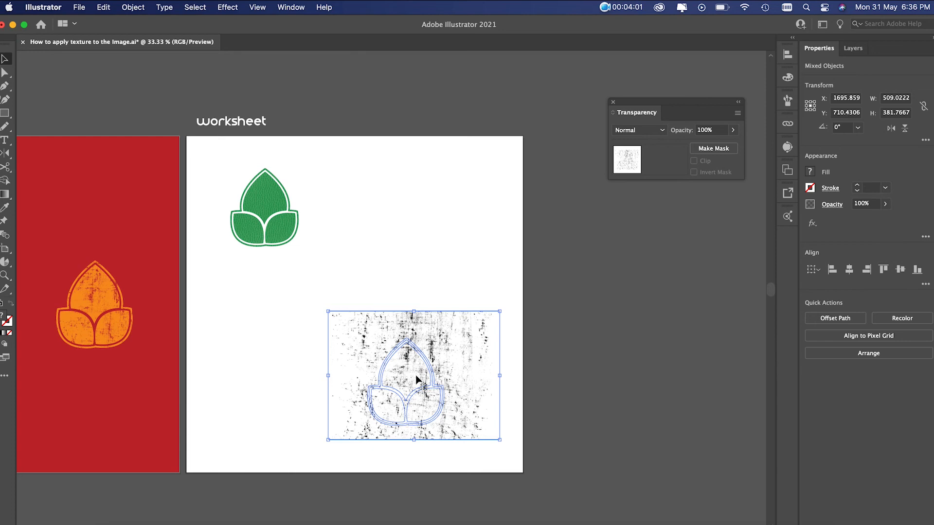
{"action": "left_click", "coordinate": [724, 150]}
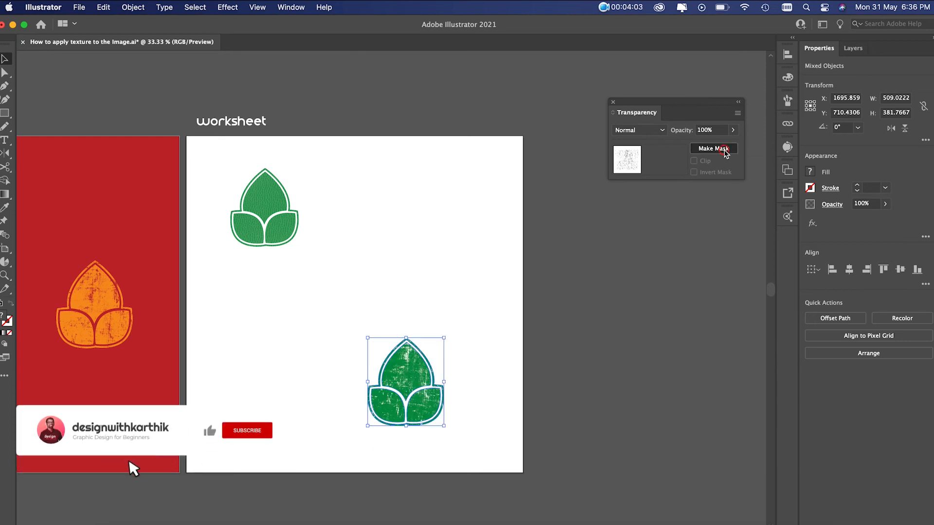
{"action": "left_click", "coordinate": [538, 327]}
Step: Change the fill colour of the grunge-textured logo to bright red
{"action": "left_click", "coordinate": [369, 405]}
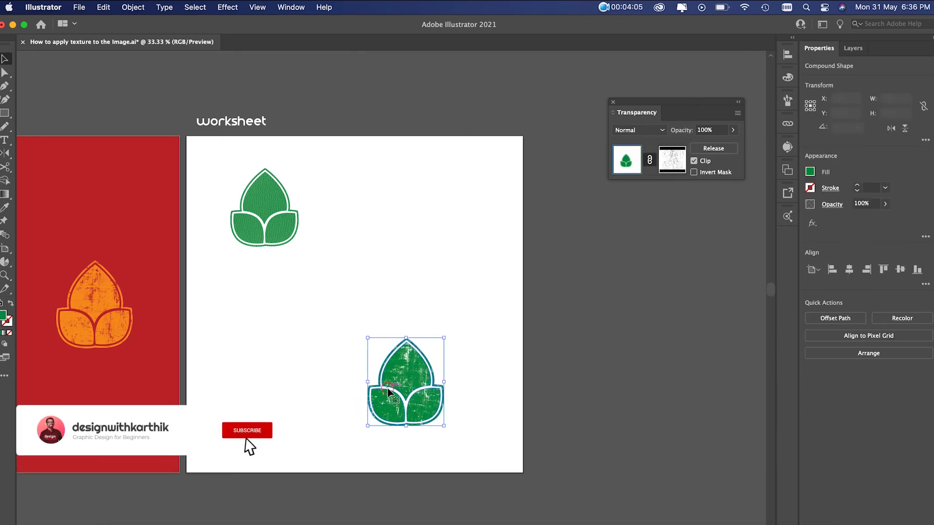
{"action": "left_click", "coordinate": [810, 171]}
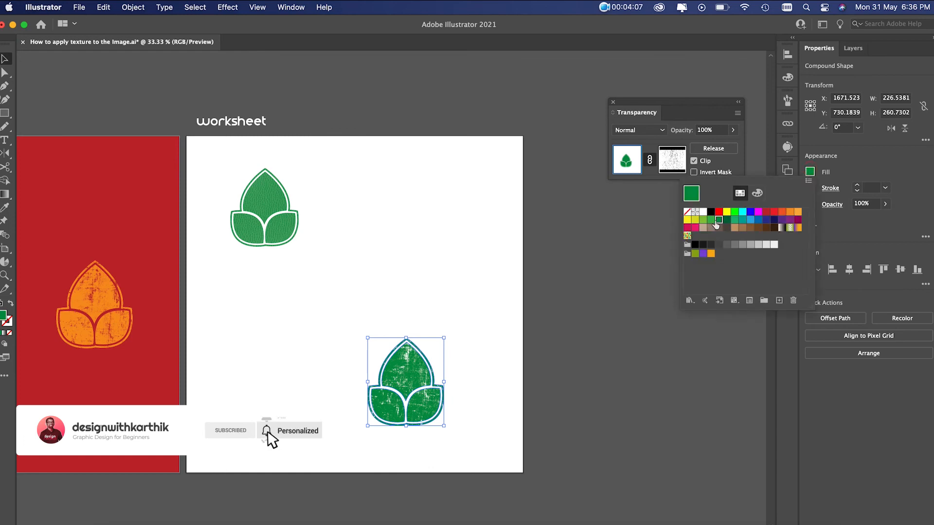
{"action": "left_click", "coordinate": [791, 212]}
{"action": "left_click", "coordinate": [774, 213]}
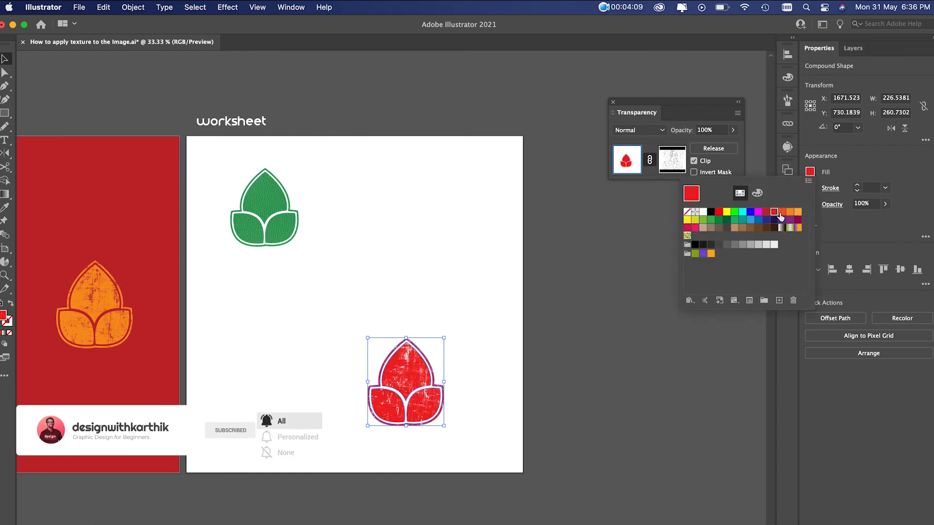
{"action": "left_click", "coordinate": [486, 259]}
{"action": "left_click", "coordinate": [274, 181]}
{"action": "left_click", "coordinate": [461, 192]}
{"action": "left_click", "coordinate": [383, 385]}
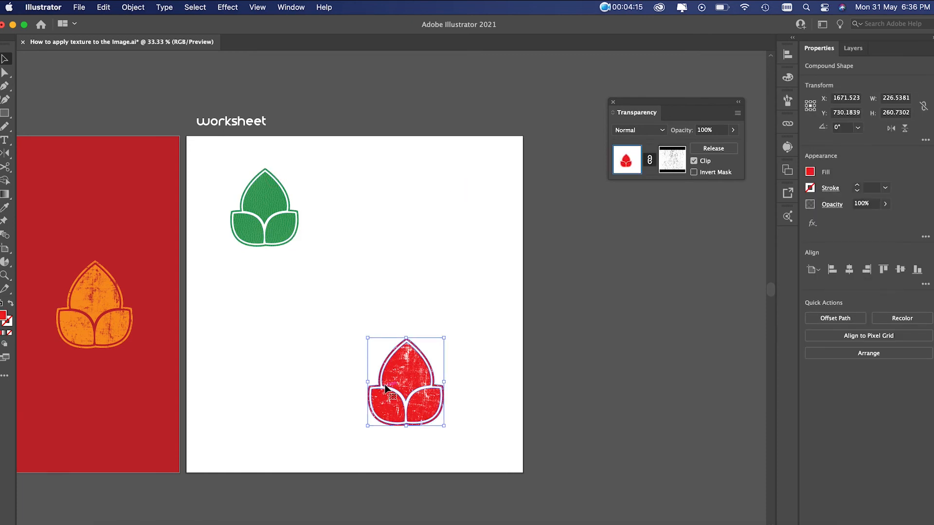
{"action": "left_click", "coordinate": [429, 342]}
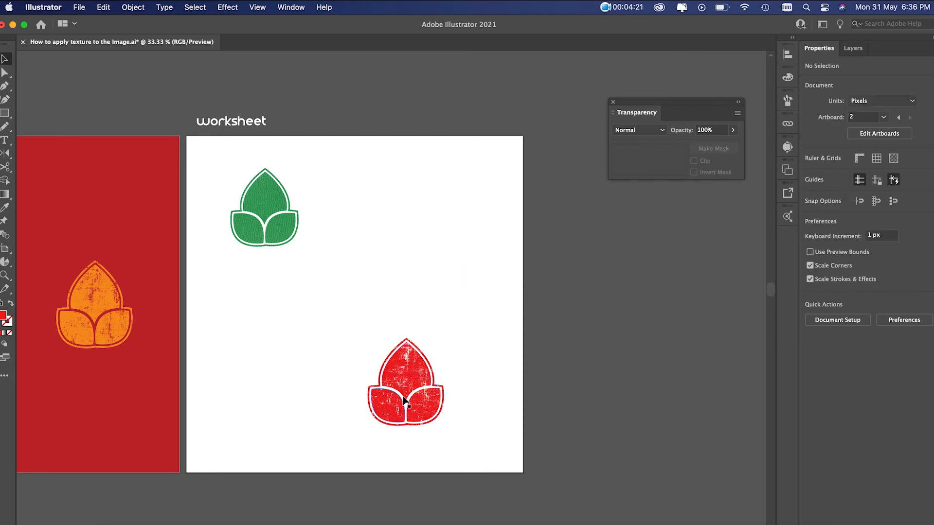
Step: Release the red logo's opacity mask and shift the grunge texture about 50 px left and 20 px down
{"action": "left_click", "coordinate": [405, 400]}
{"action": "left_click", "coordinate": [715, 148]}
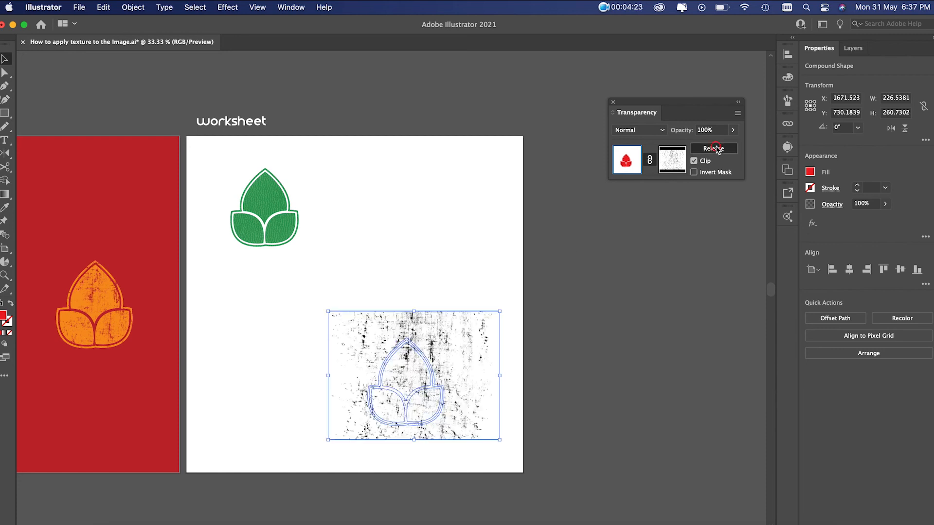
{"action": "left_click", "coordinate": [702, 287]}
{"action": "left_click_drag", "start_coordinate": [473, 381], "coordinate": [453, 386]}
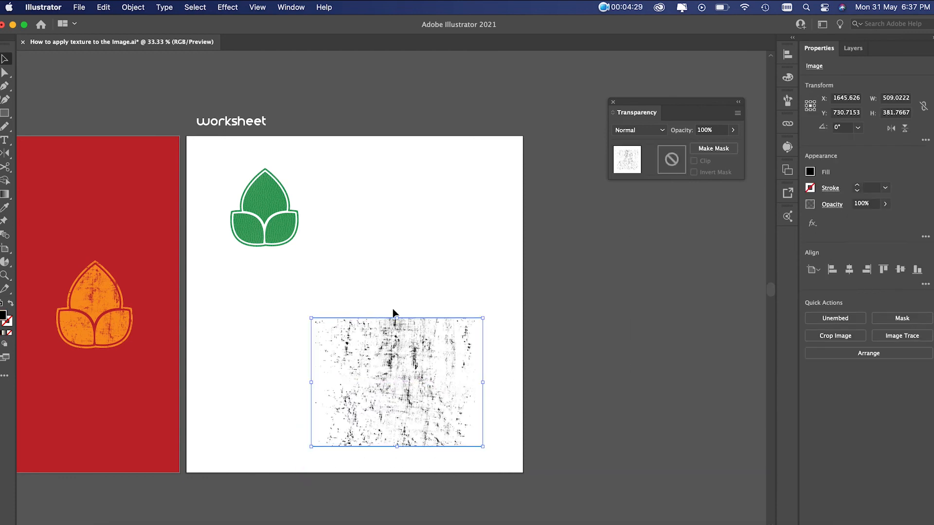